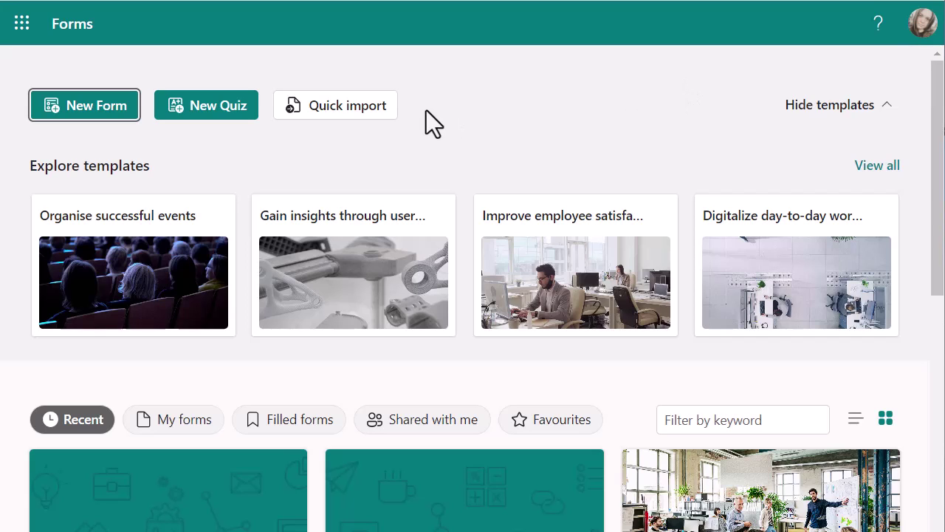
Start a quick import and view the import guidance tips
{"action": "left_click", "coordinate": [360, 110]}
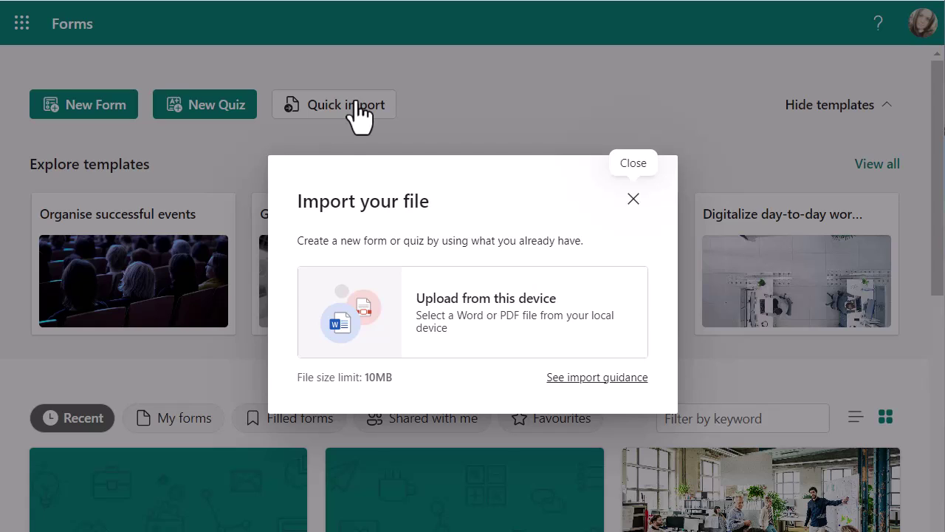
{"action": "left_click", "coordinate": [573, 381]}
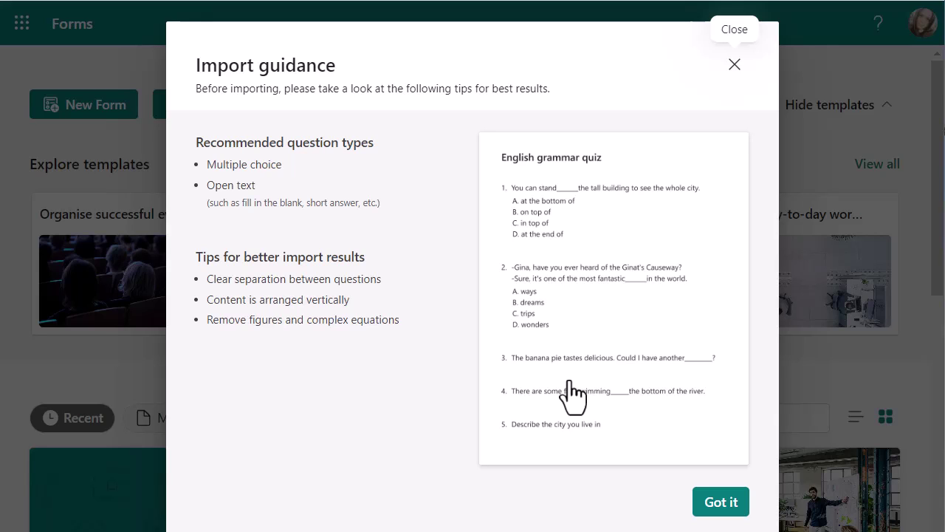
Upload the Word file 'Feedback Form Questions' from the Desktop for import
{"action": "left_click", "coordinate": [723, 511]}
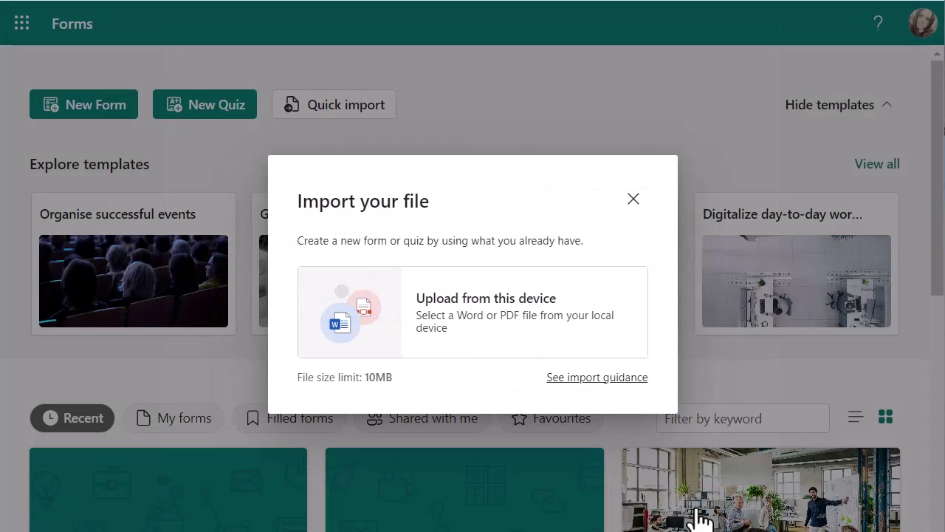
{"action": "left_click", "coordinate": [485, 318]}
{"action": "left_click", "coordinate": [84, 74]}
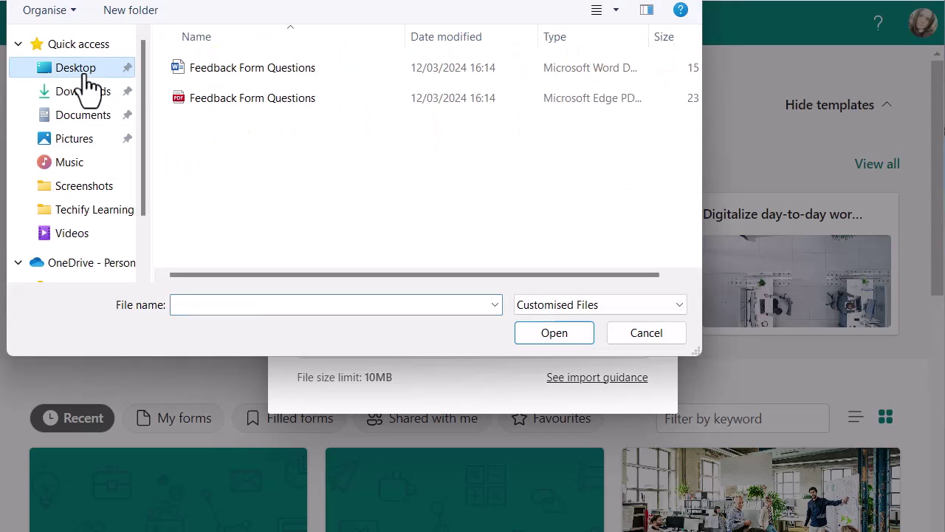
{"action": "left_click", "coordinate": [252, 65]}
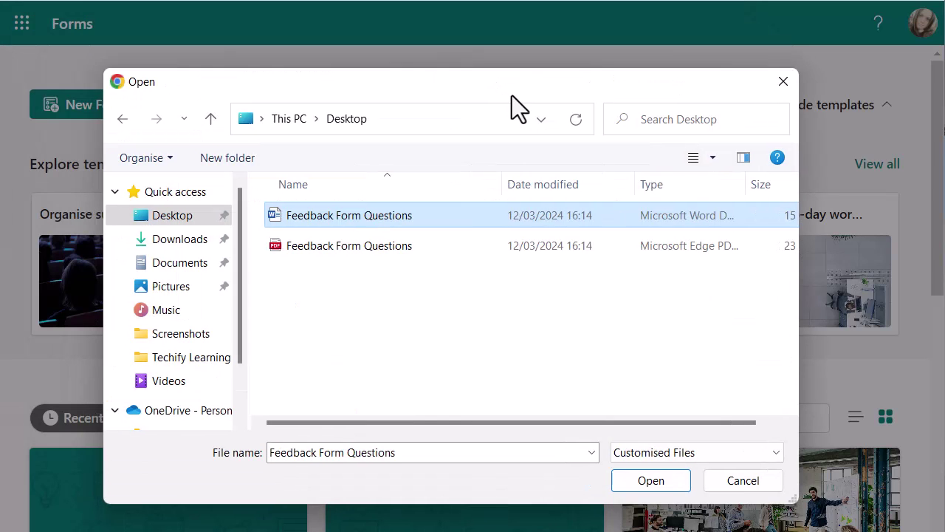
{"action": "left_click_drag", "start_coordinate": [512, 95], "coordinate": [511, 67]}
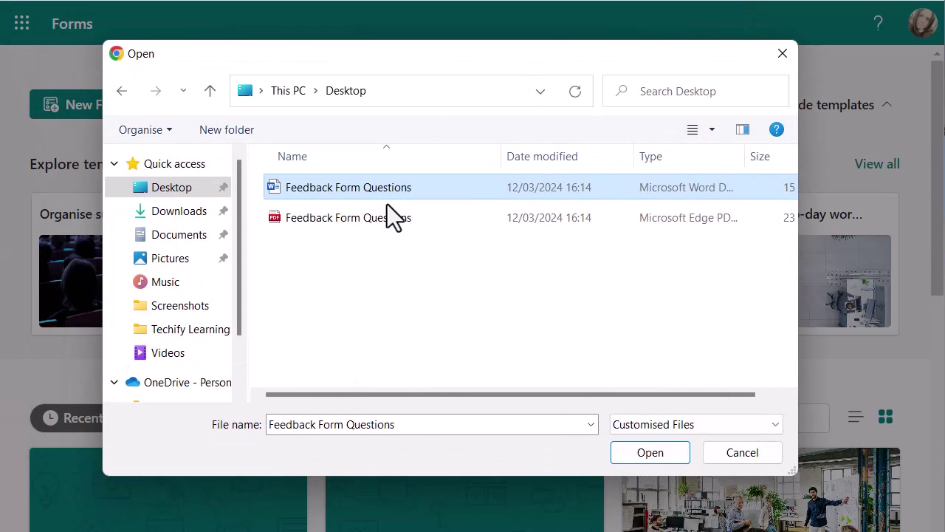
{"action": "left_click", "coordinate": [630, 451]}
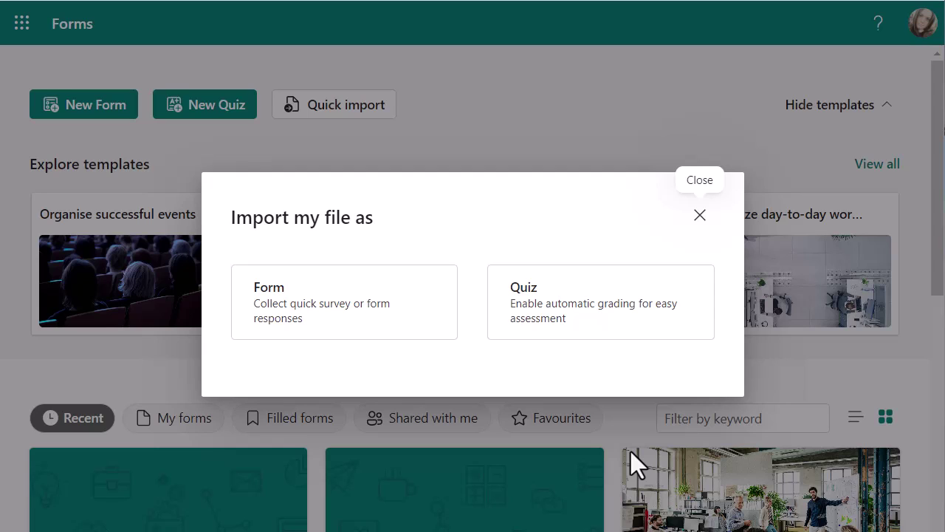
Import the Word file as a form, start review, and close the Review form panel
{"action": "left_click", "coordinate": [349, 320]}
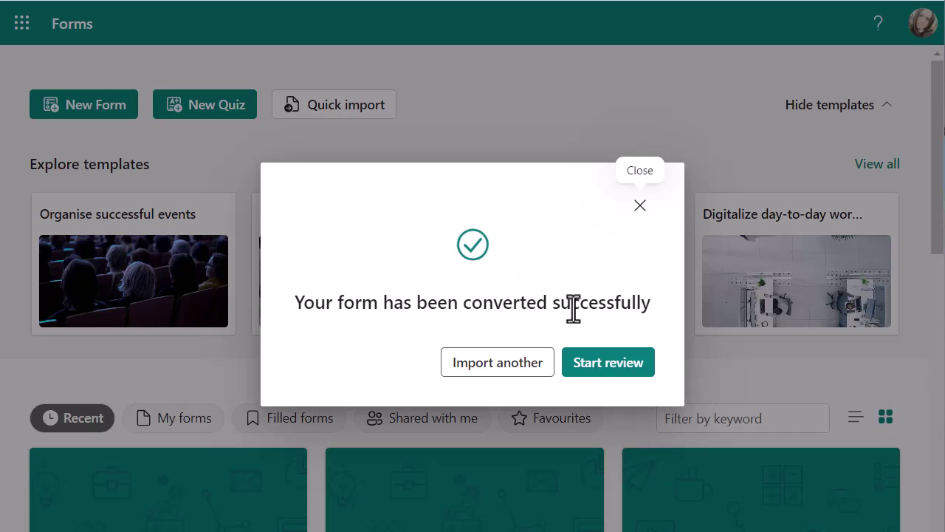
{"action": "left_click", "coordinate": [607, 372]}
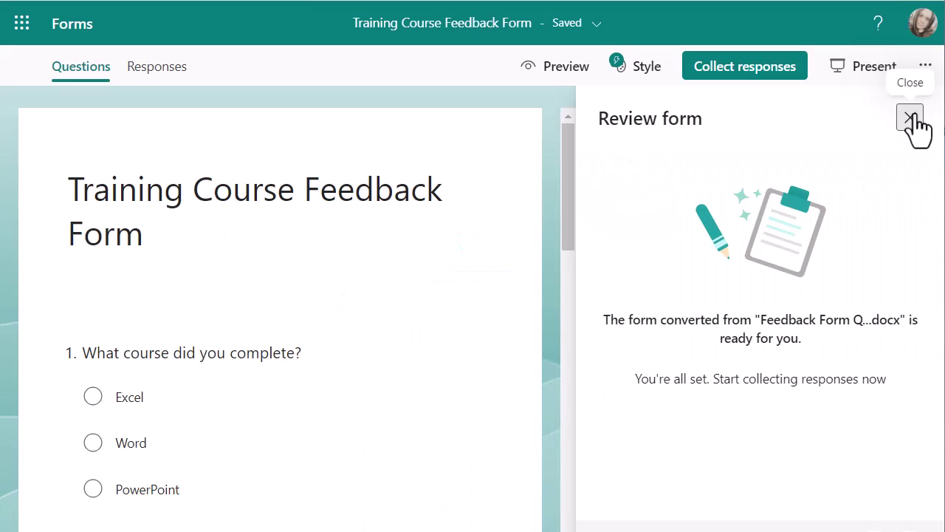
{"action": "left_click", "coordinate": [912, 118]}
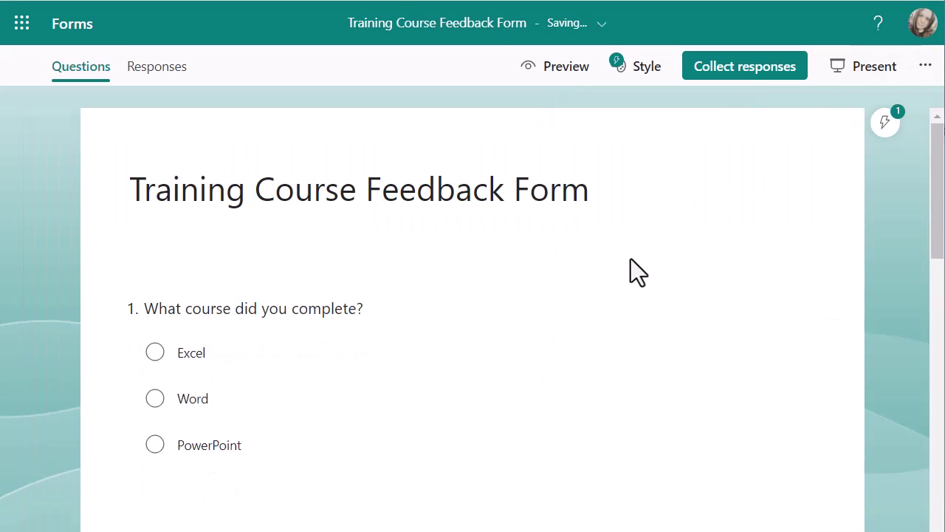
{"action": "scroll", "coordinate": [715, 388], "scroll_direction": "down", "scroll_amount": 1}
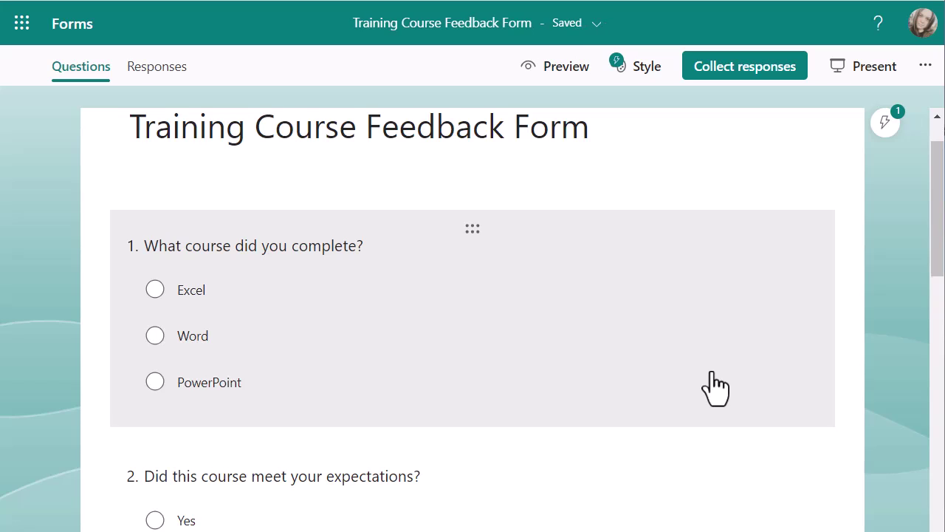
{"action": "scroll", "coordinate": [715, 388], "scroll_direction": "down", "scroll_amount": 2}
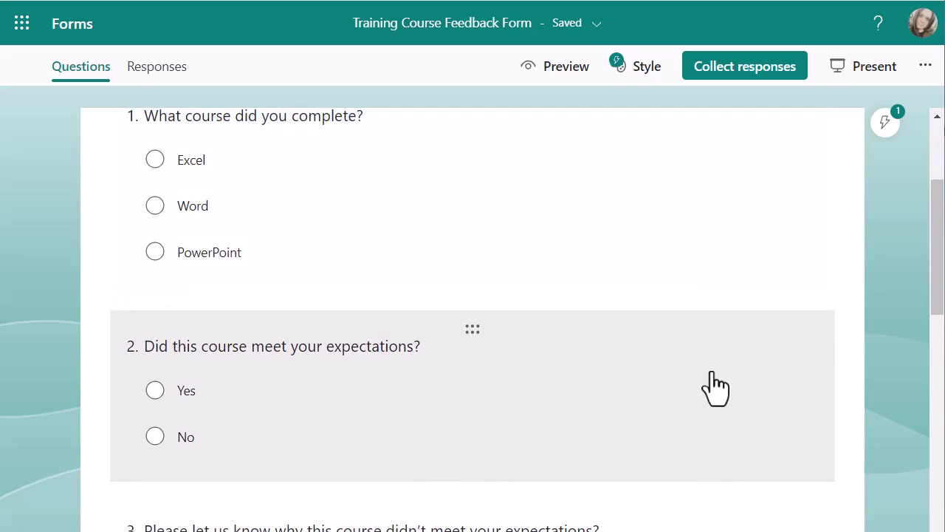
{"action": "scroll", "coordinate": [715, 387], "scroll_direction": "up", "scroll_amount": 1}
{"action": "scroll", "coordinate": [714, 388], "scroll_direction": "down", "scroll_amount": 4}
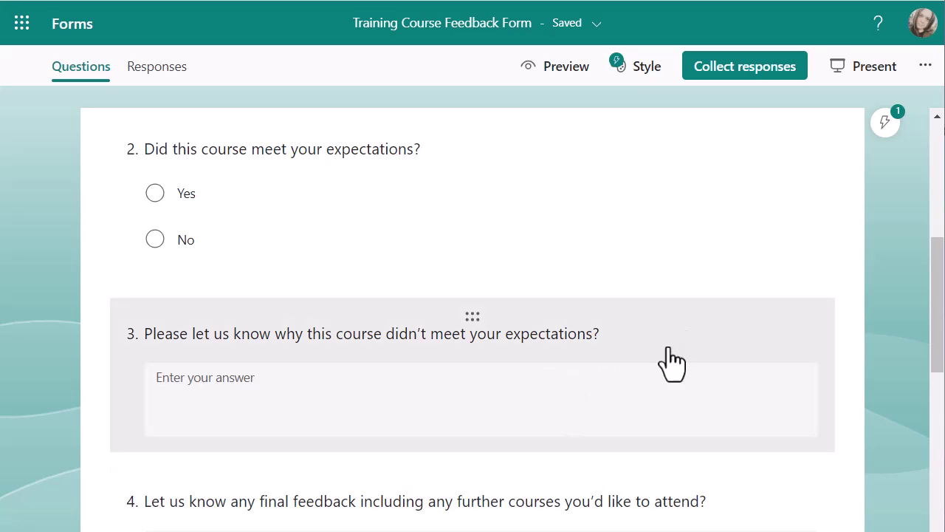
{"action": "scroll", "coordinate": [757, 319], "scroll_direction": "down", "scroll_amount": 2}
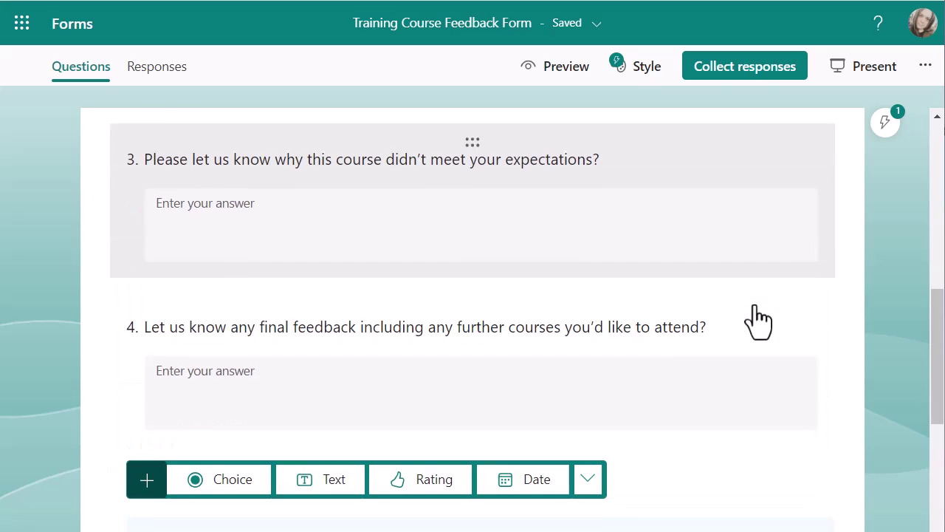
{"action": "scroll", "coordinate": [748, 338], "scroll_direction": "down", "scroll_amount": 2}
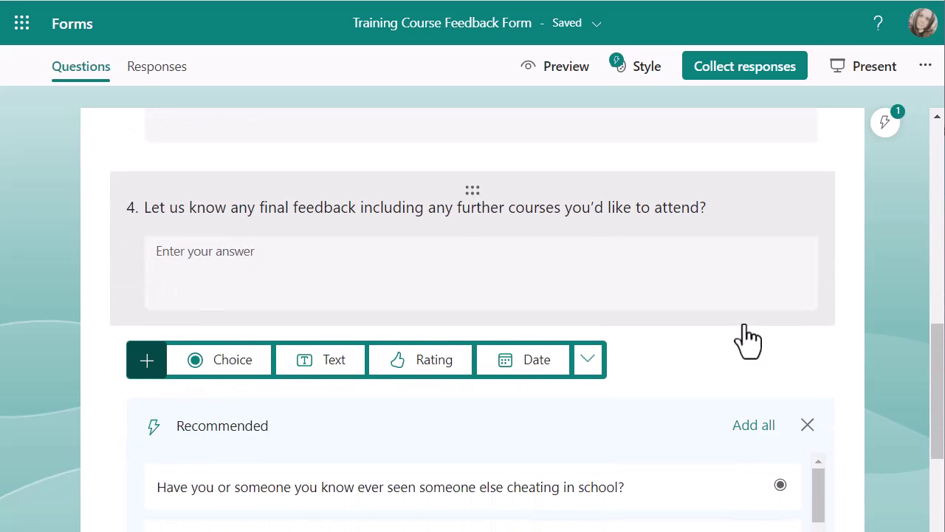
{"action": "scroll", "coordinate": [748, 337], "scroll_direction": "up", "scroll_amount": 3}
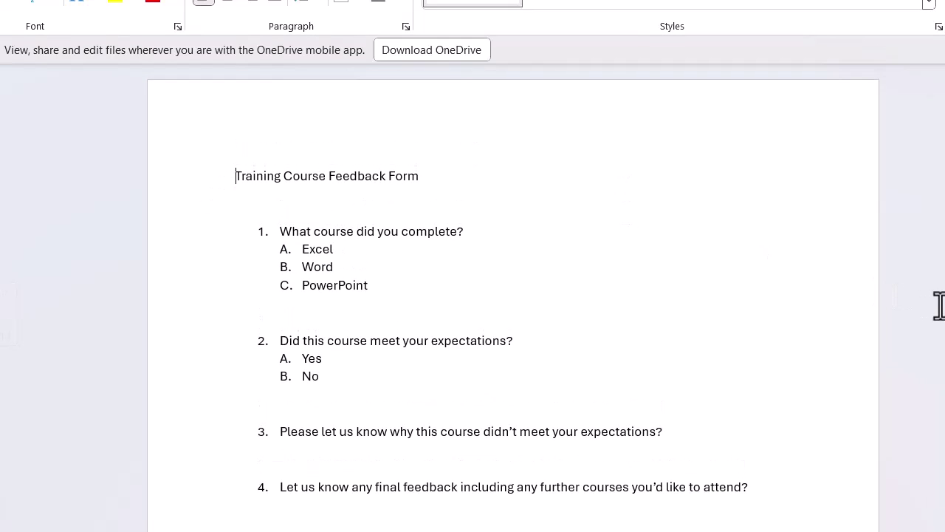
{"action": "scroll", "coordinate": [931, 316], "scroll_direction": "down", "scroll_amount": 1}
{"action": "scroll", "coordinate": [931, 317], "scroll_direction": "down", "scroll_amount": 1}
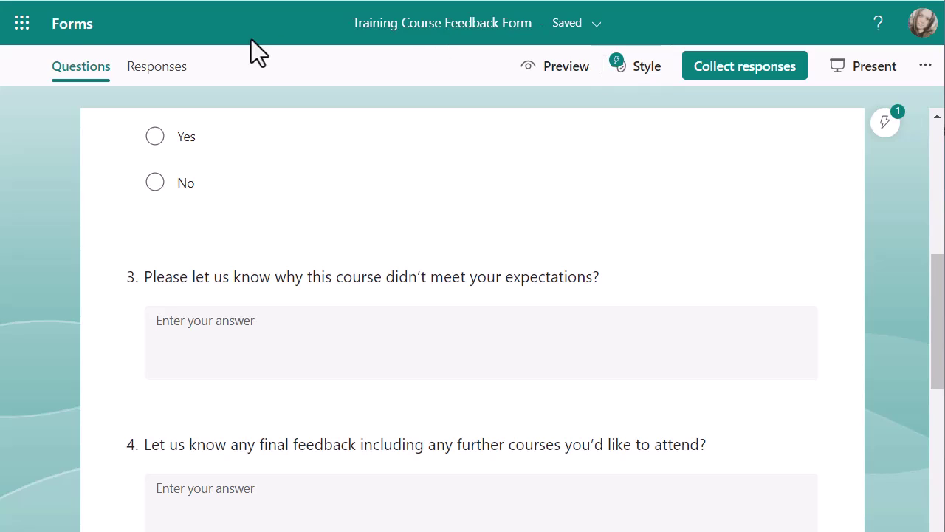
From the Forms home page, quick-import the PDF 'Feedback Form Questions' file
{"action": "left_click", "coordinate": [77, 37]}
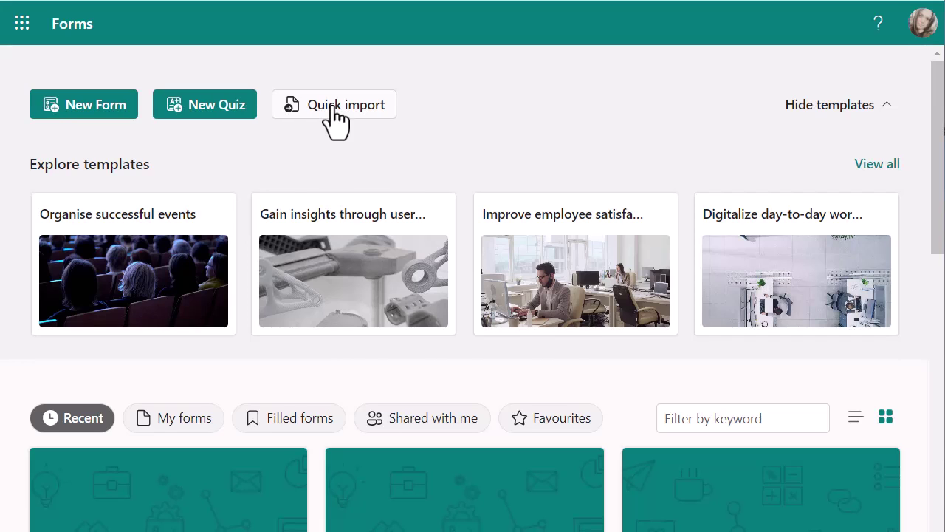
{"action": "left_click", "coordinate": [333, 109]}
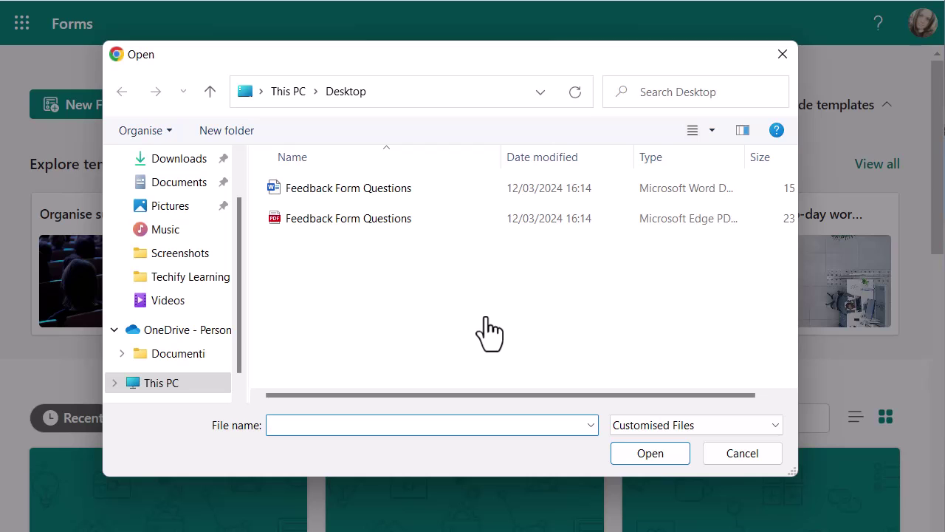
{"action": "left_click", "coordinate": [336, 224]}
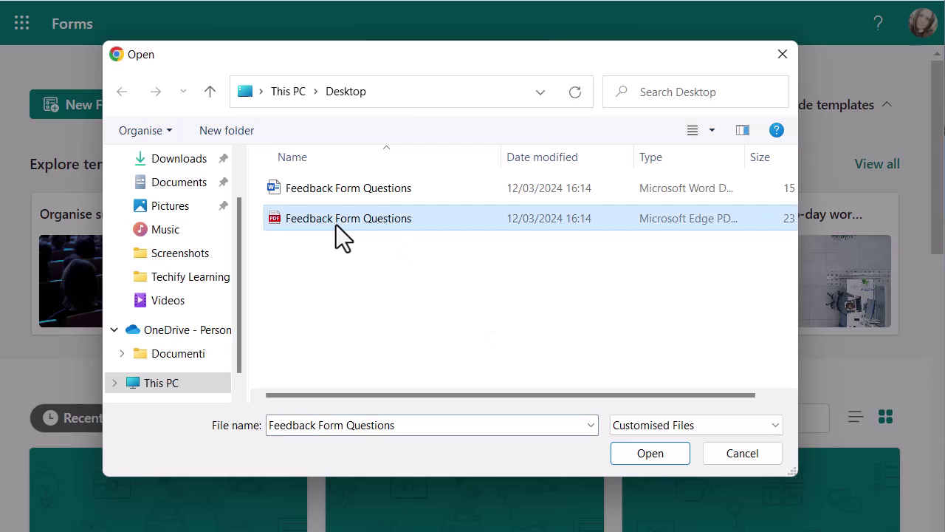
{"action": "left_click", "coordinate": [650, 452]}
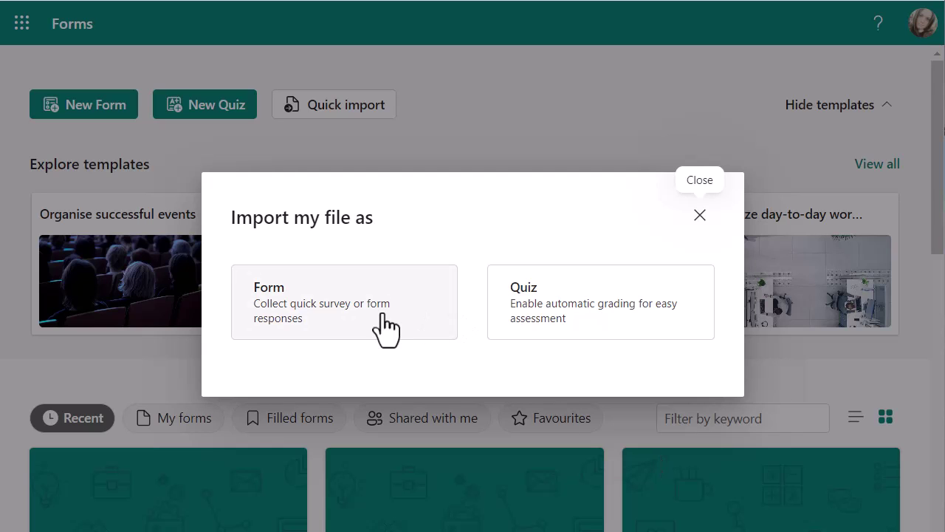
Import the PDF as a form and wait for the conversion to finish
{"action": "left_click", "coordinate": [384, 328]}
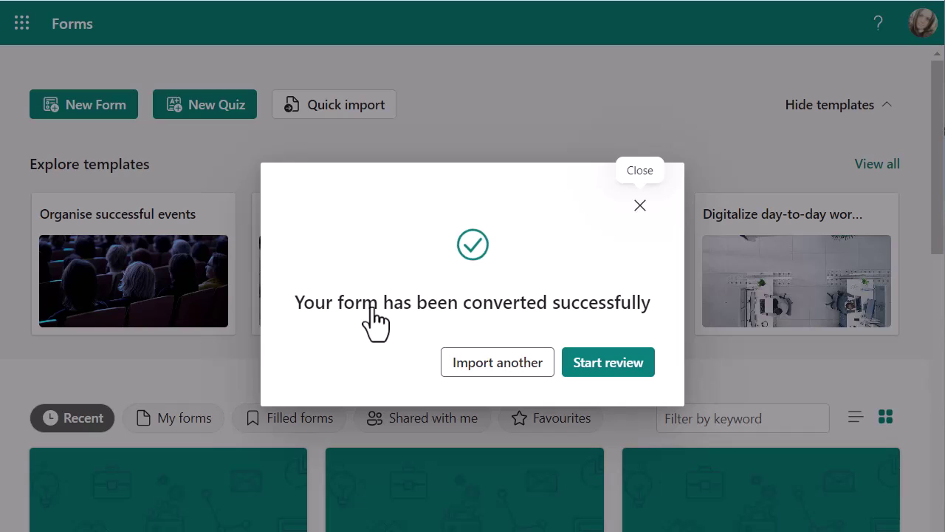
Start review, close the Review form panel, and scroll through questions 1 to 4
{"action": "left_click", "coordinate": [590, 378]}
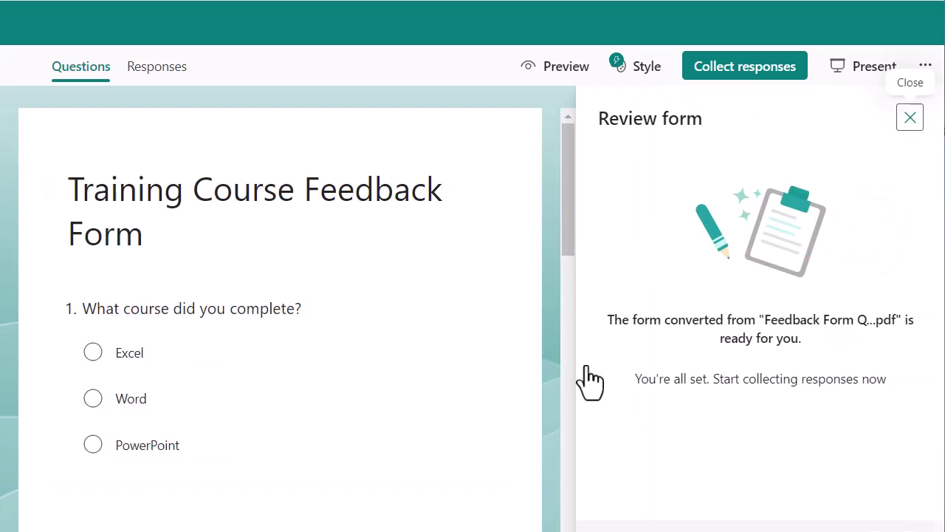
{"action": "left_click", "coordinate": [910, 118]}
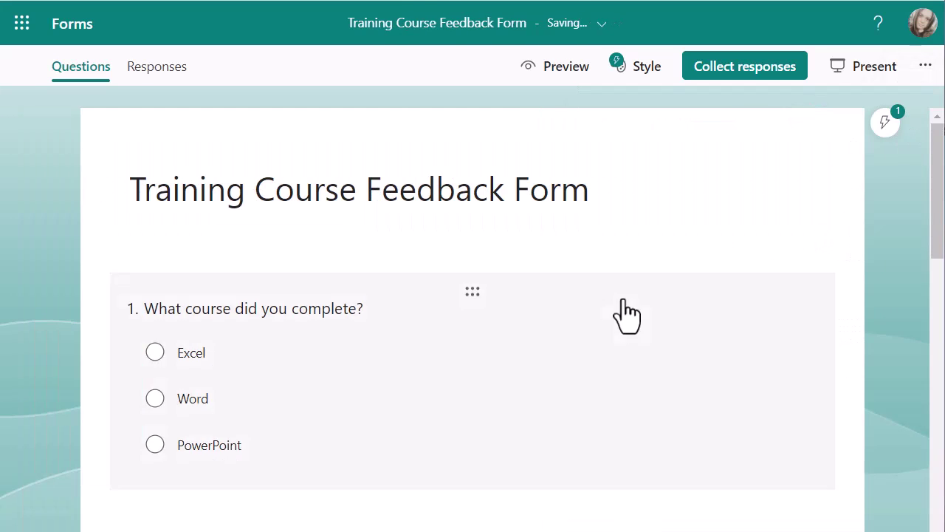
{"action": "scroll", "coordinate": [641, 367], "scroll_direction": "down", "scroll_amount": 1}
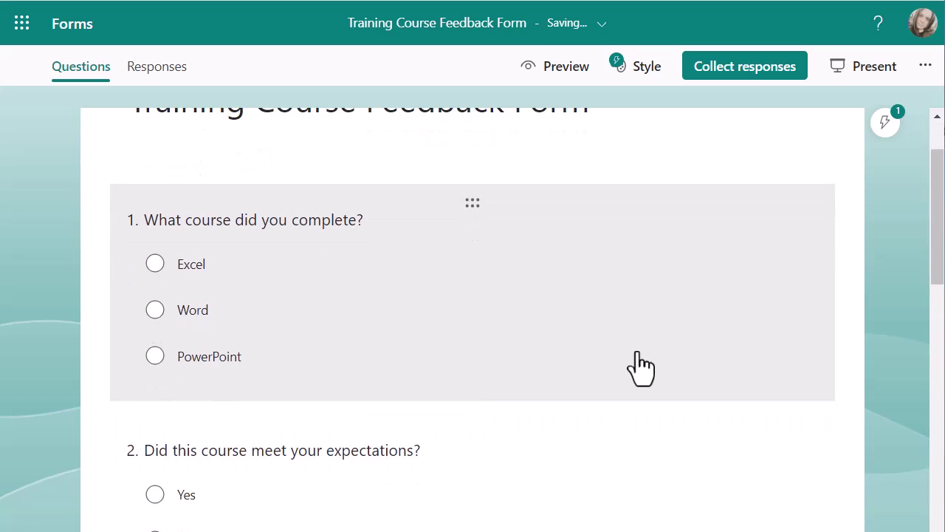
{"action": "scroll", "coordinate": [641, 367], "scroll_direction": "down", "scroll_amount": 2}
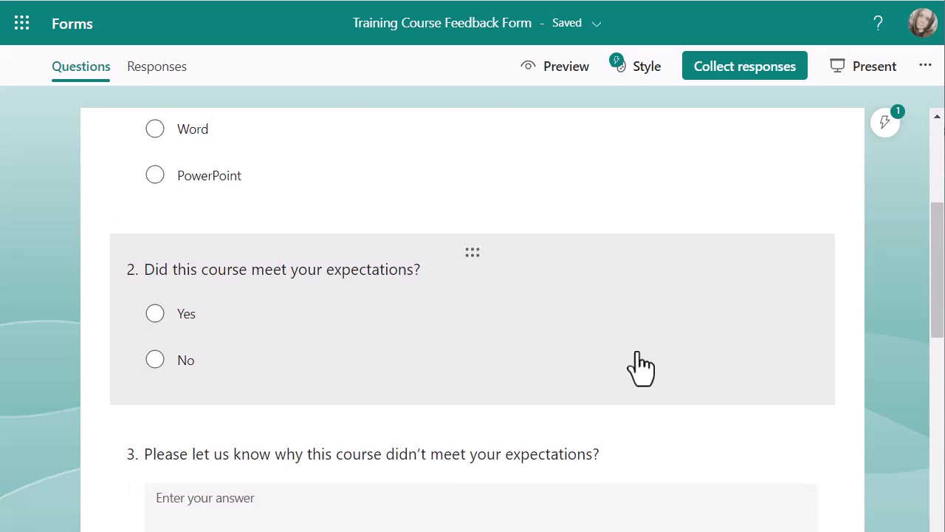
{"action": "scroll", "coordinate": [641, 367], "scroll_direction": "down", "scroll_amount": 4}
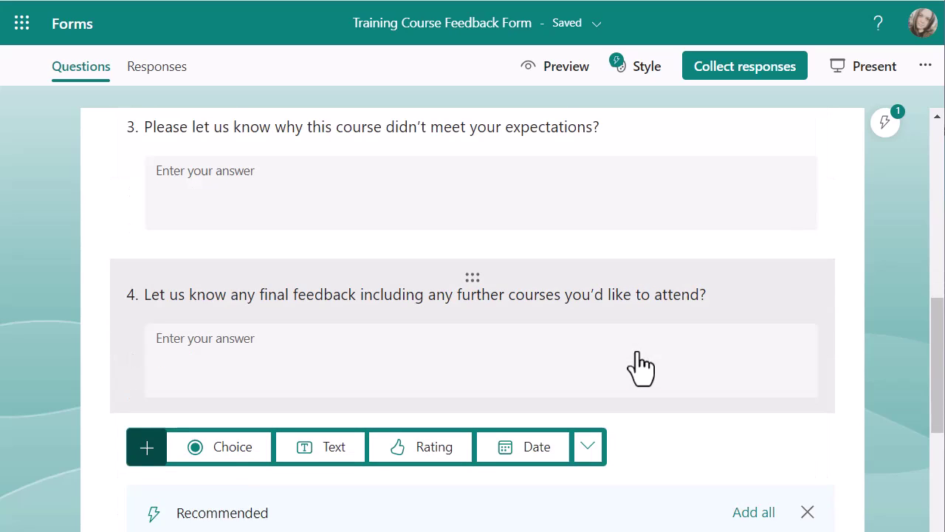